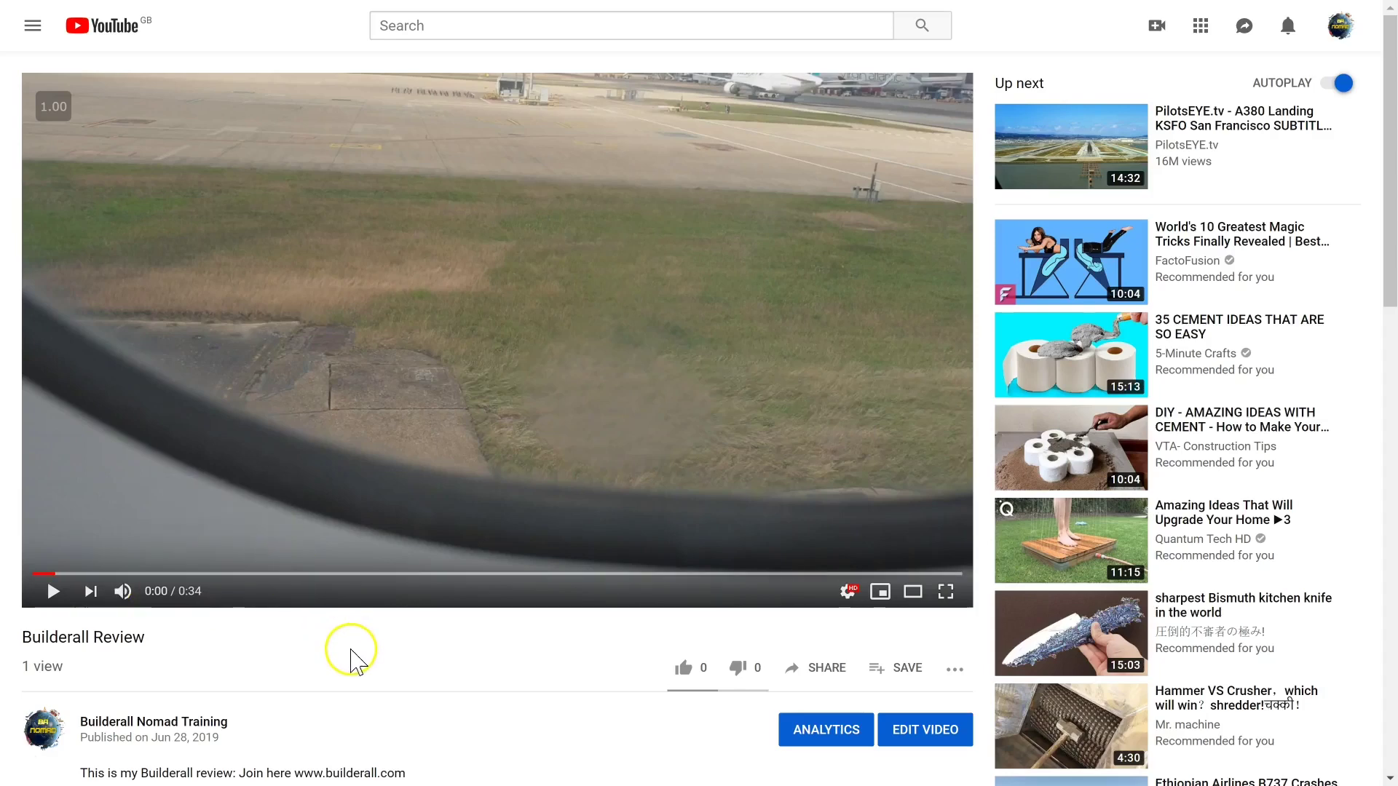
- Show the Share a link dialog for Builderall Review and browse through the extra social sites and back
right_click(507, 350)
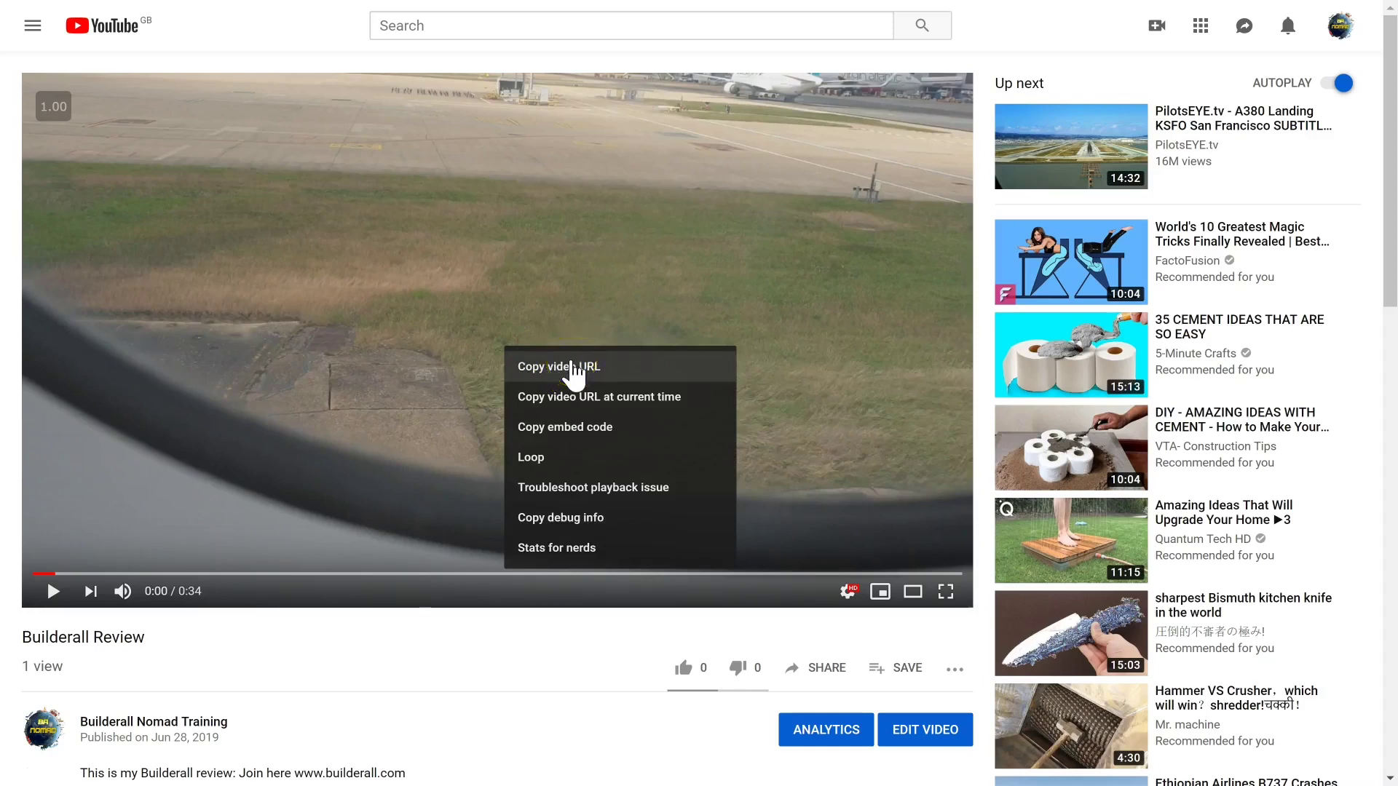
click(390, 641)
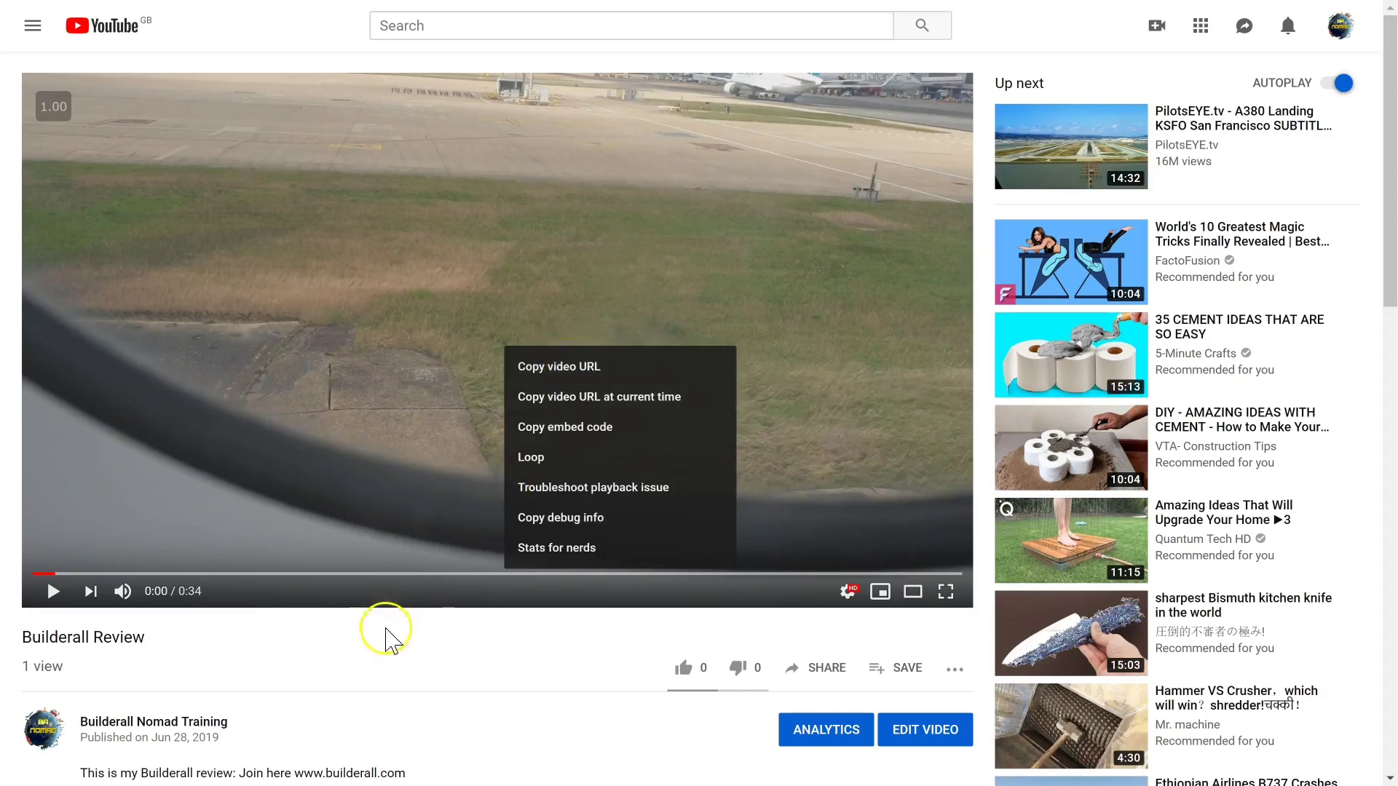
click(814, 673)
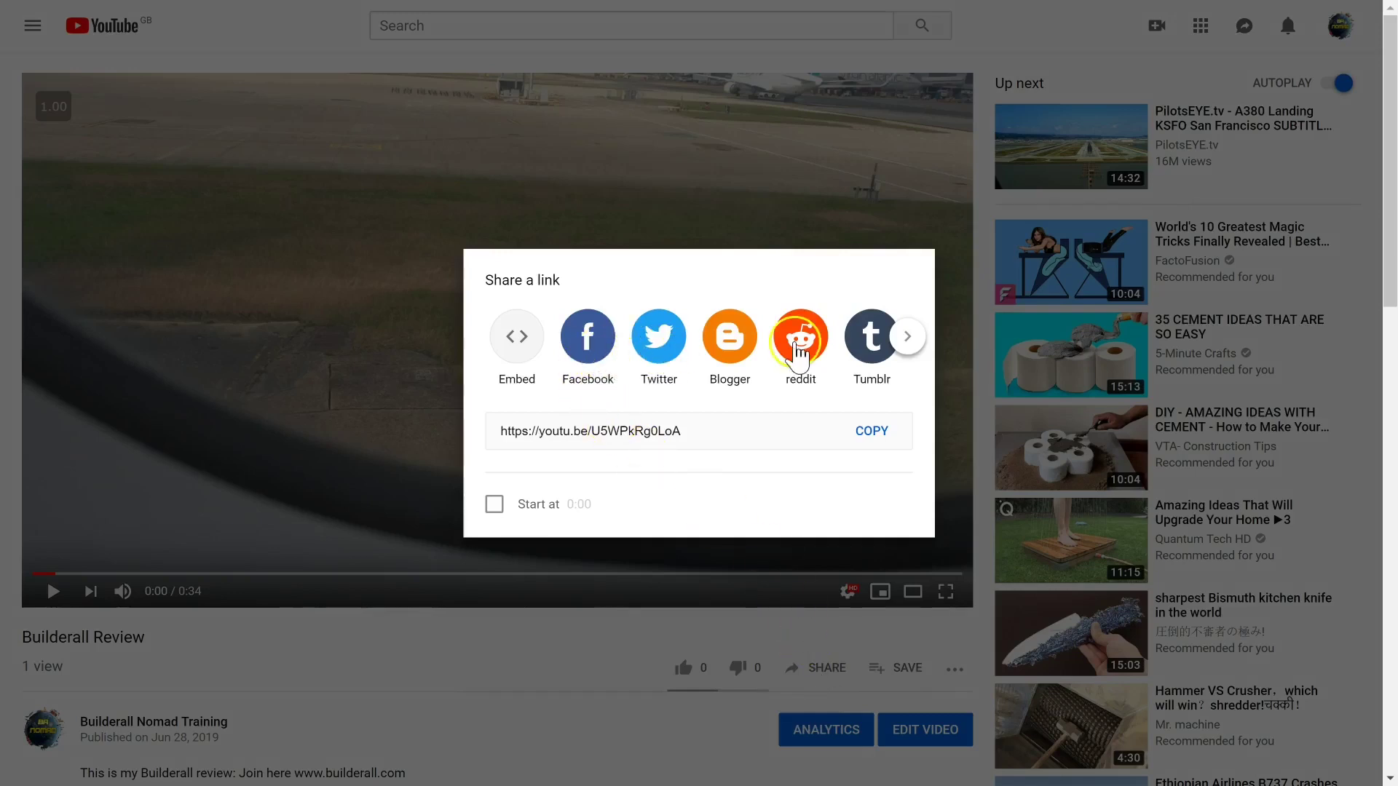
click(905, 339)
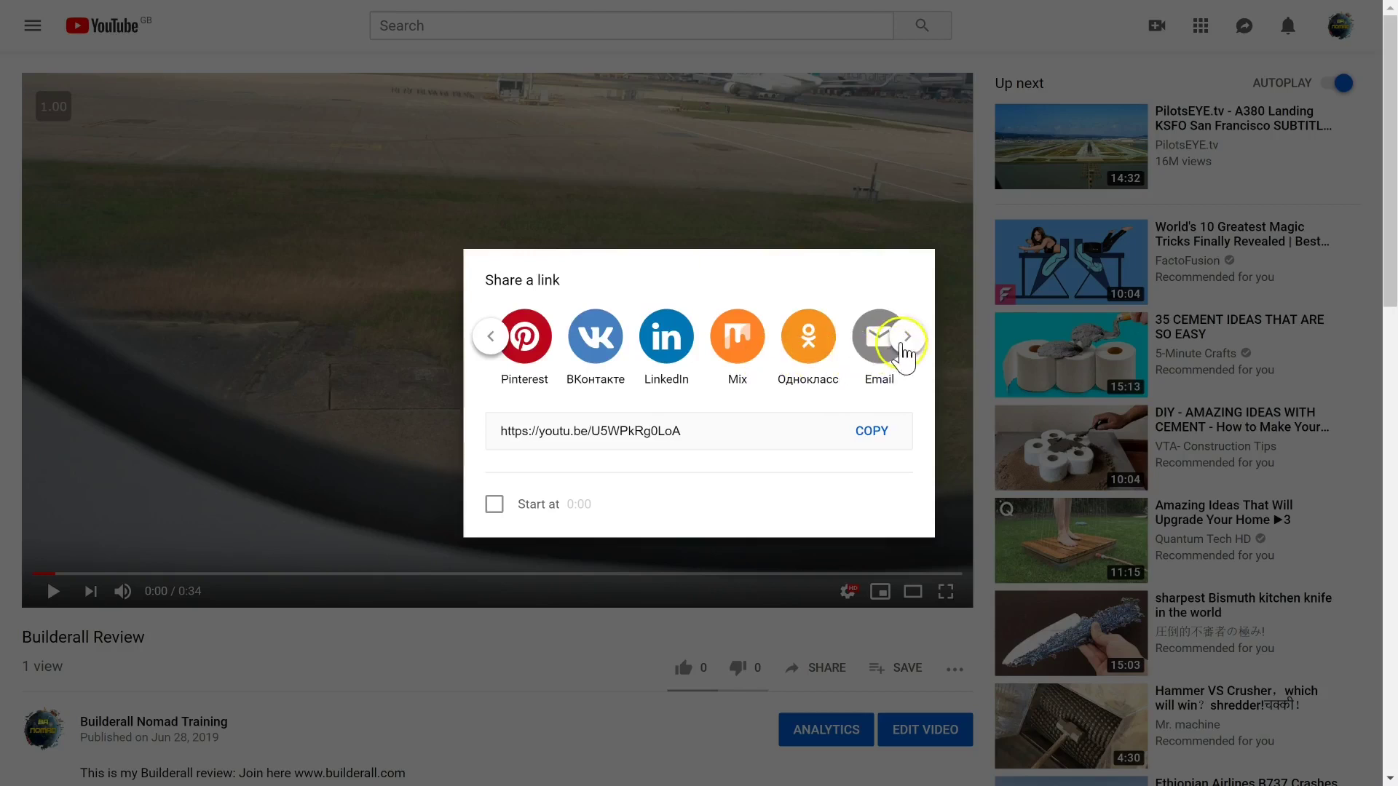
click(494, 337)
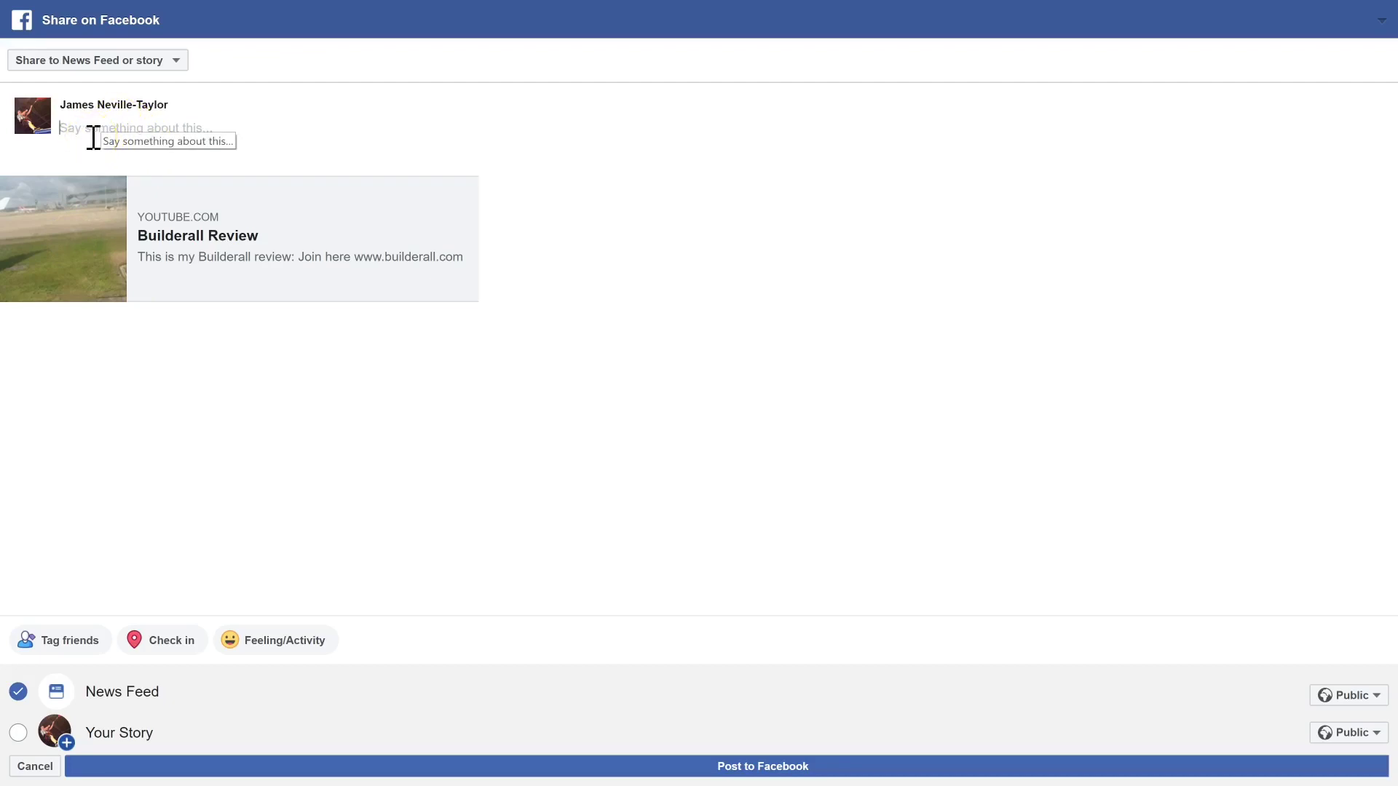
- Cancel the Facebook share composer so YouTube's share dialog returns with the video unposted
click(28, 765)
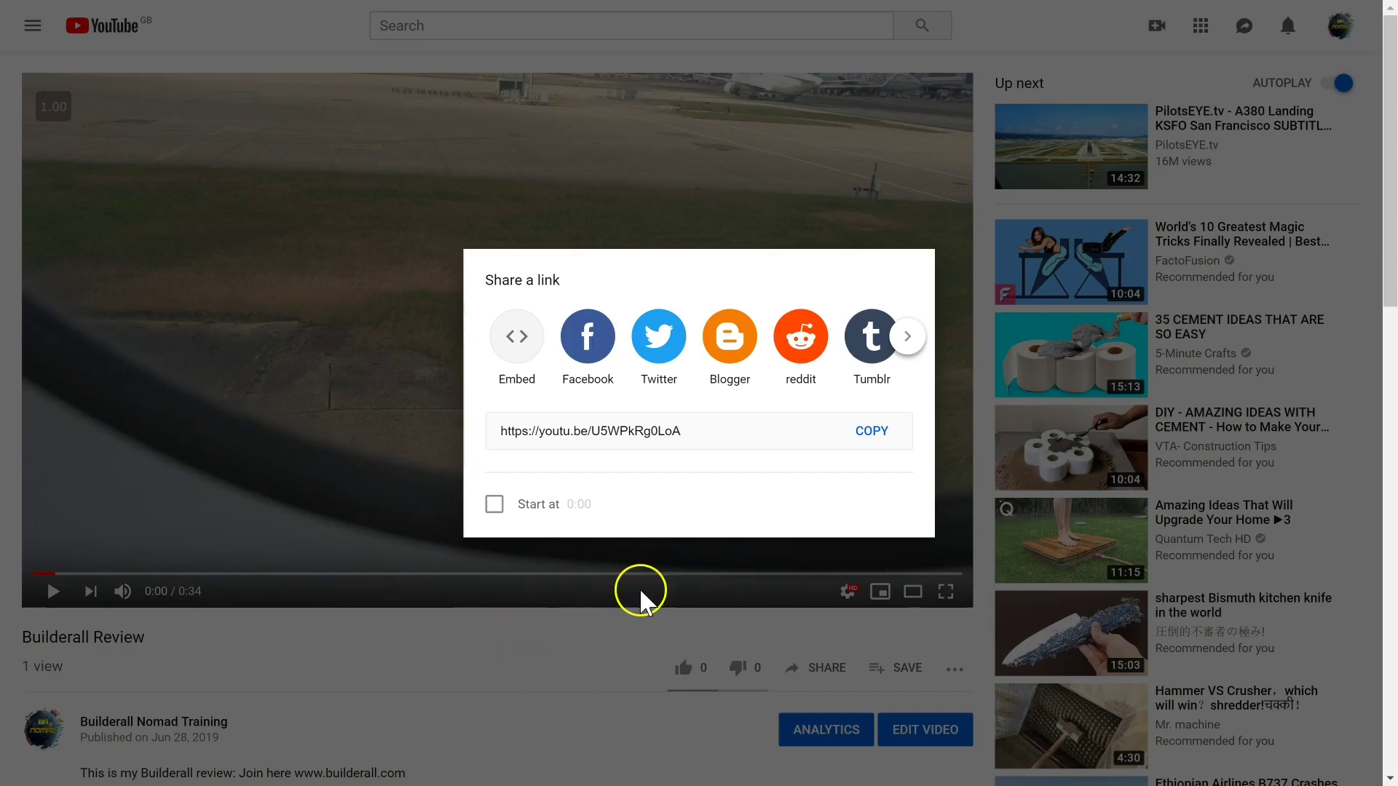
- Copy the video's short youtu.be link to the clipboard from the share dialog
click(882, 436)
click(371, 218)
- Dismiss the share dialog, leaving the Builderall Review video paused at the start
click(474, 660)
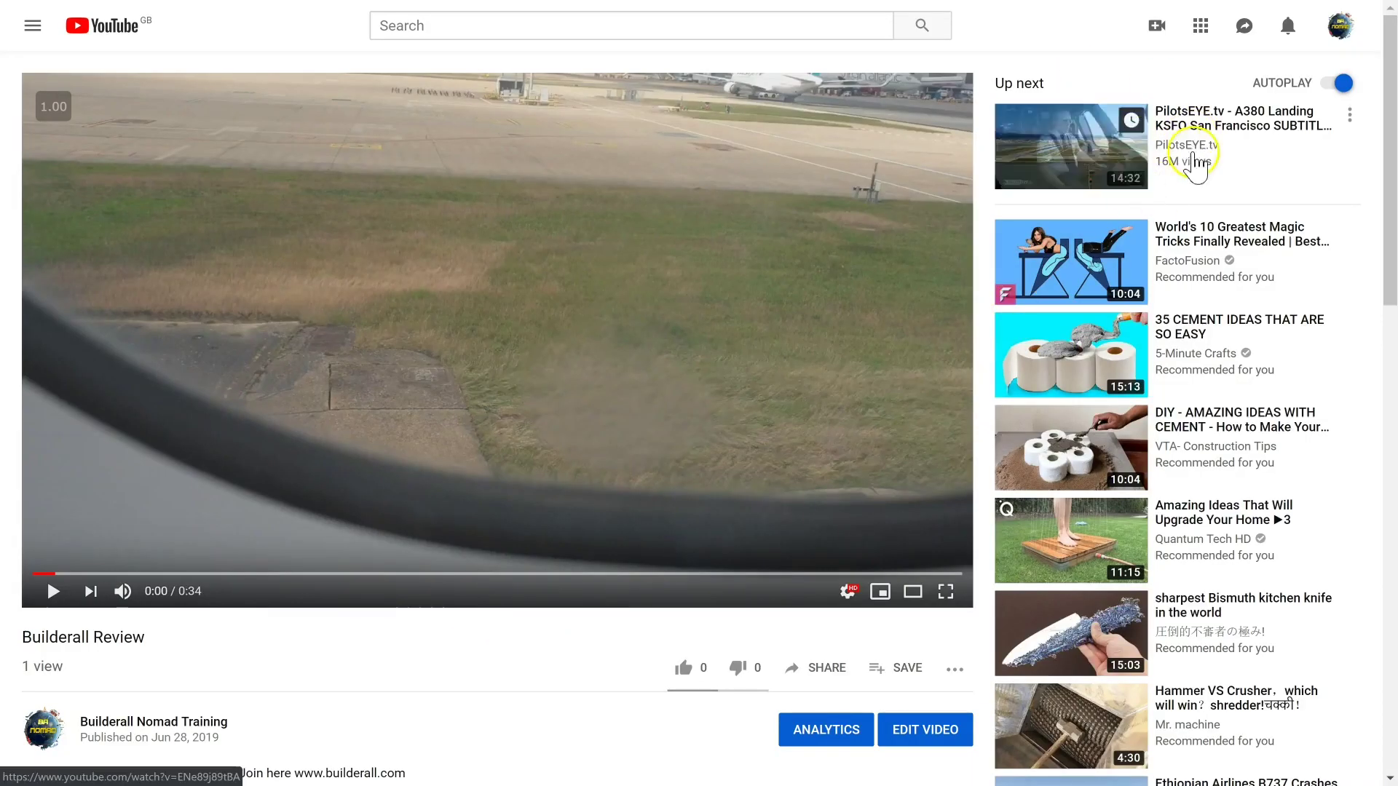